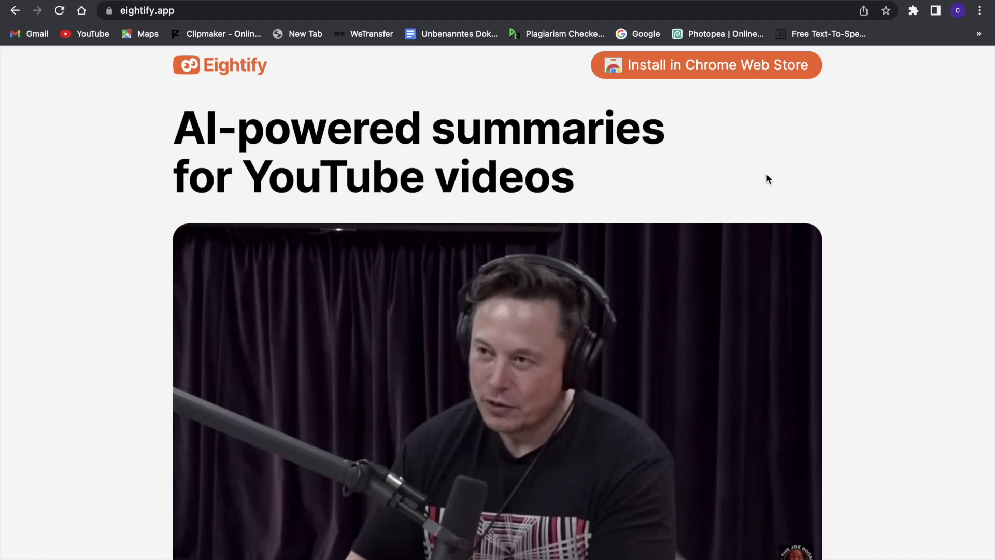
Review the ChatGPT video's English key points, then switch the summary language to German.
scroll(766, 175, down, 3)
scroll(768, 179, down, 10)
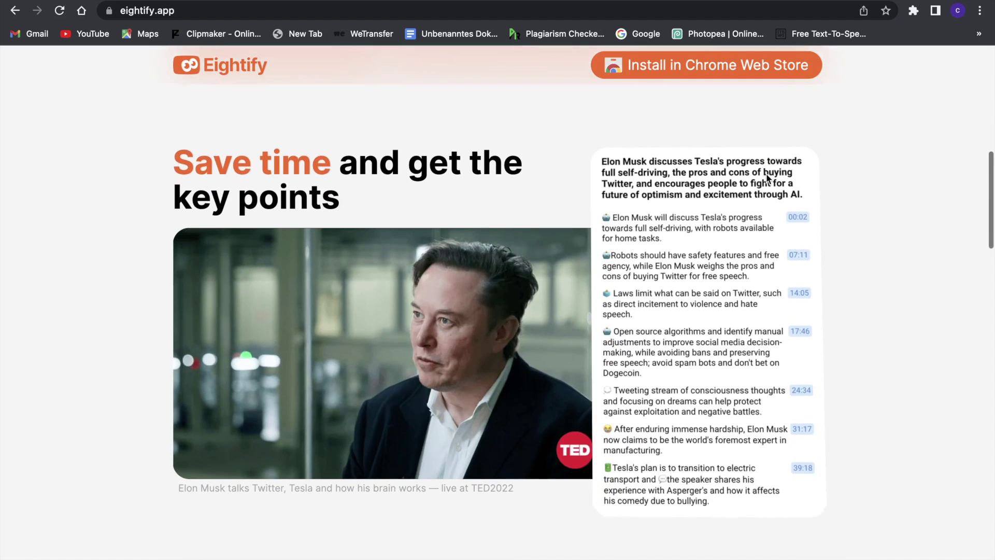
scroll(803, 298, down, 2)
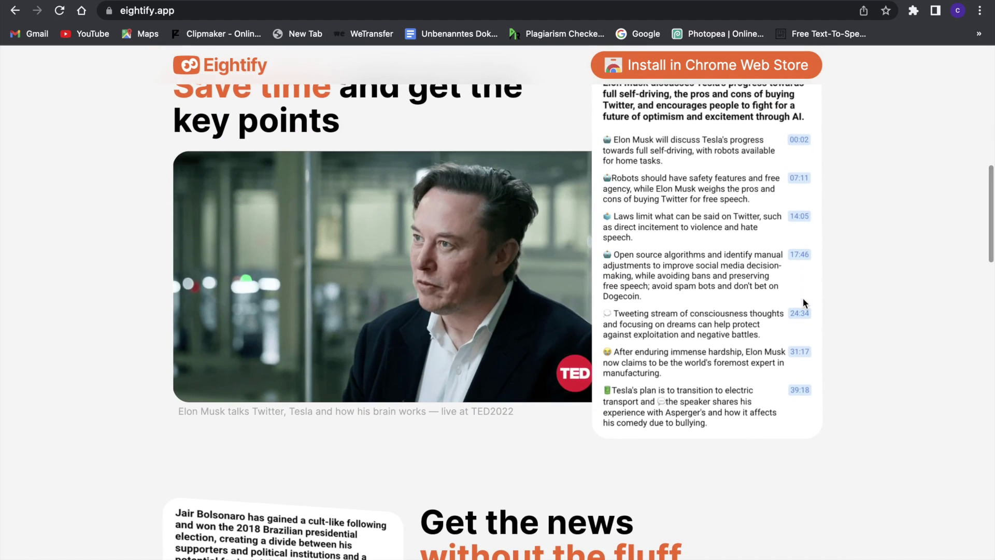
scroll(803, 300, down, 8)
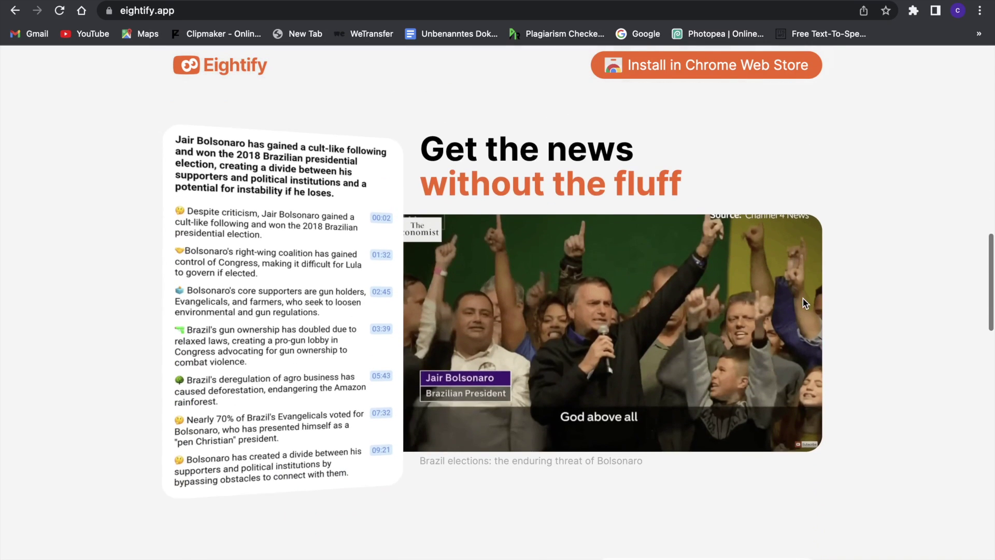
scroll(803, 299, down, 3)
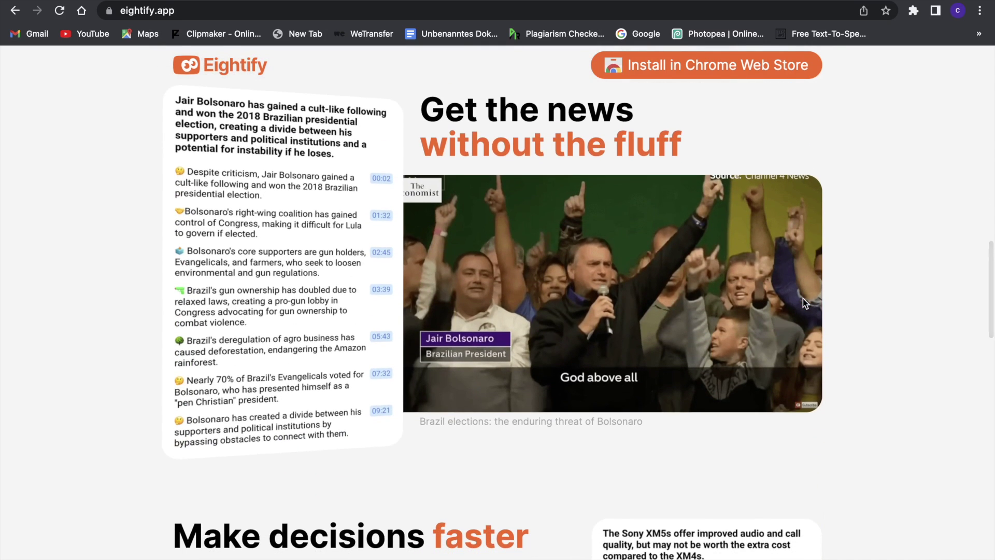
scroll(803, 299, down, 5)
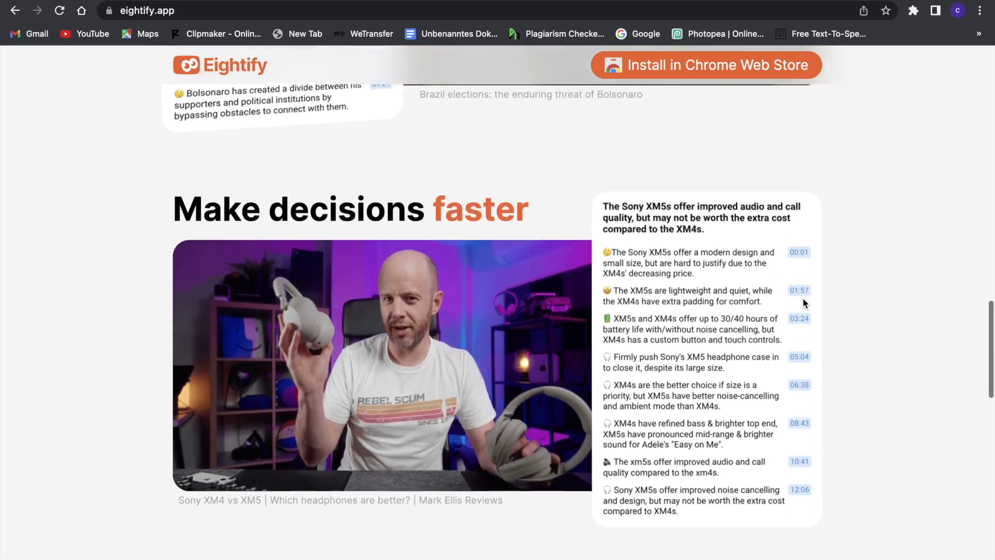
scroll(804, 303, down, 6)
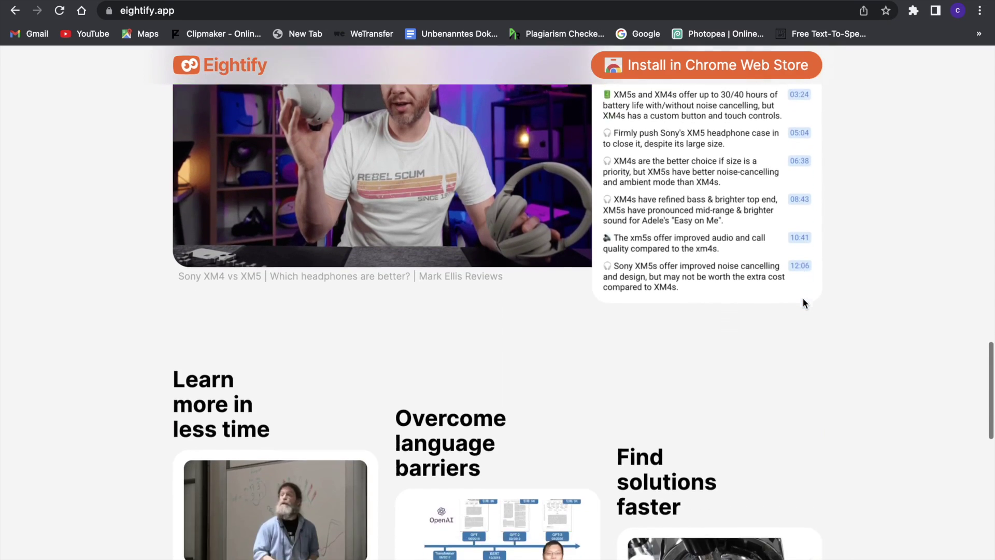
scroll(803, 303, down, 10)
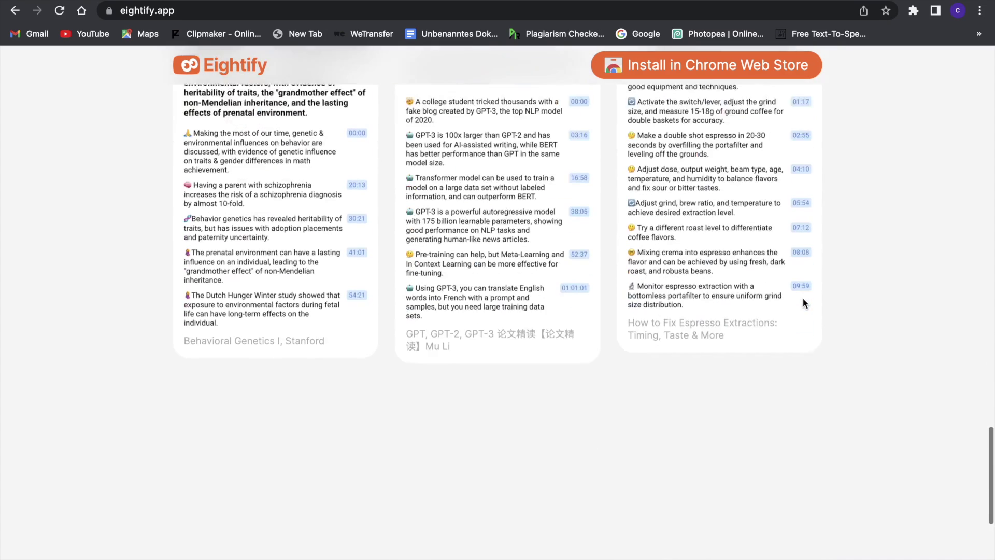
scroll(803, 304, down, 3)
scroll(803, 303, up, 20)
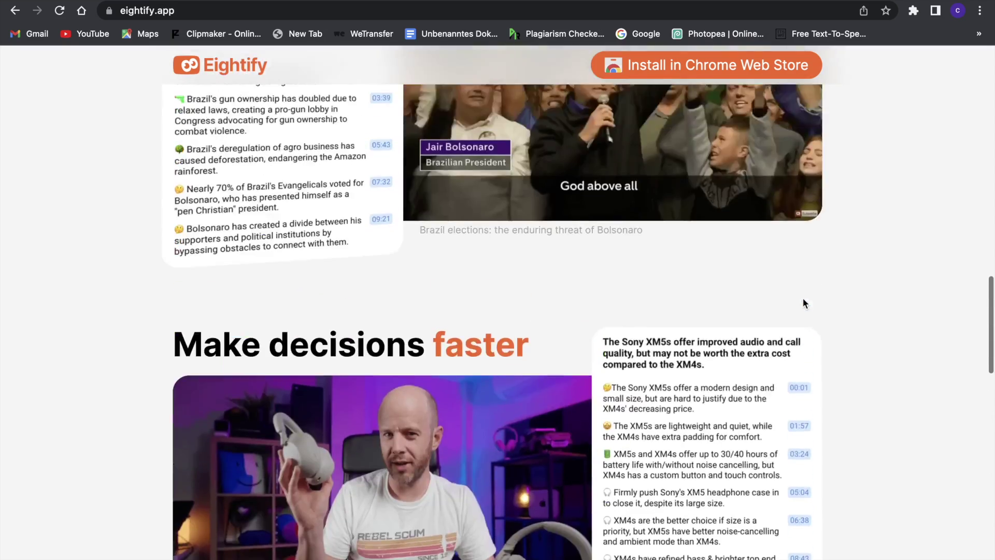
scroll(804, 298, up, 6)
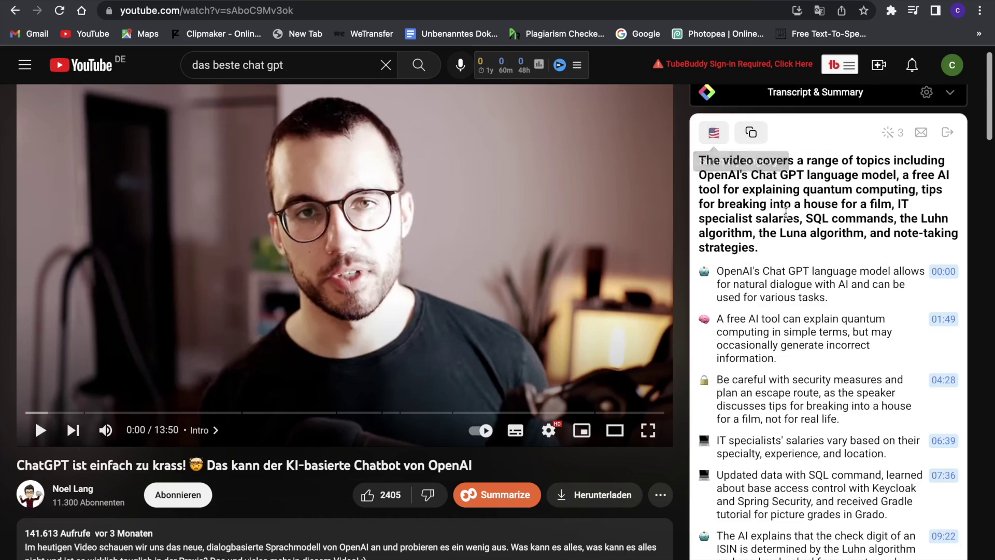
click(714, 132)
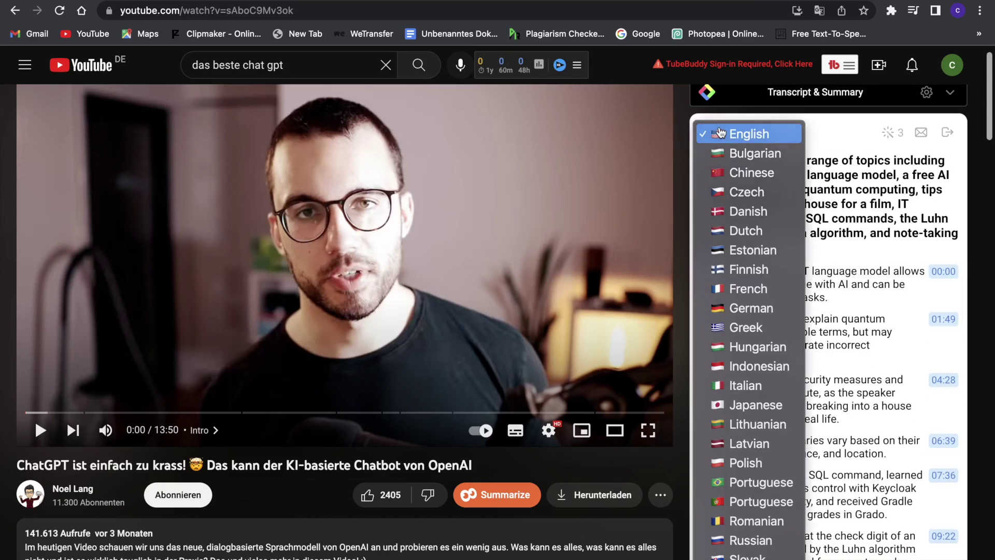
click(762, 309)
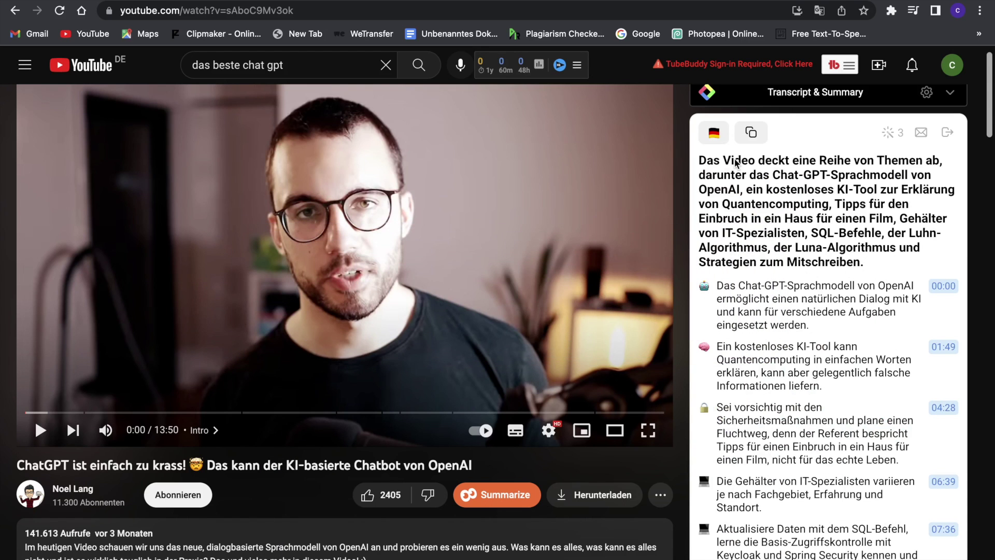
Search Google for 'eightify.app' and open the Eightify website from the results.
click(639, 34)
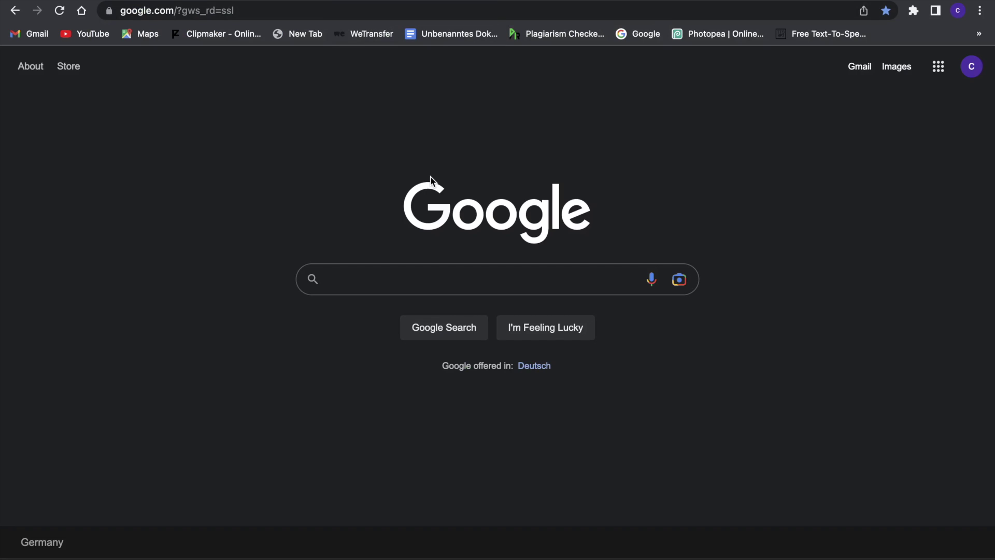
text(eightif)
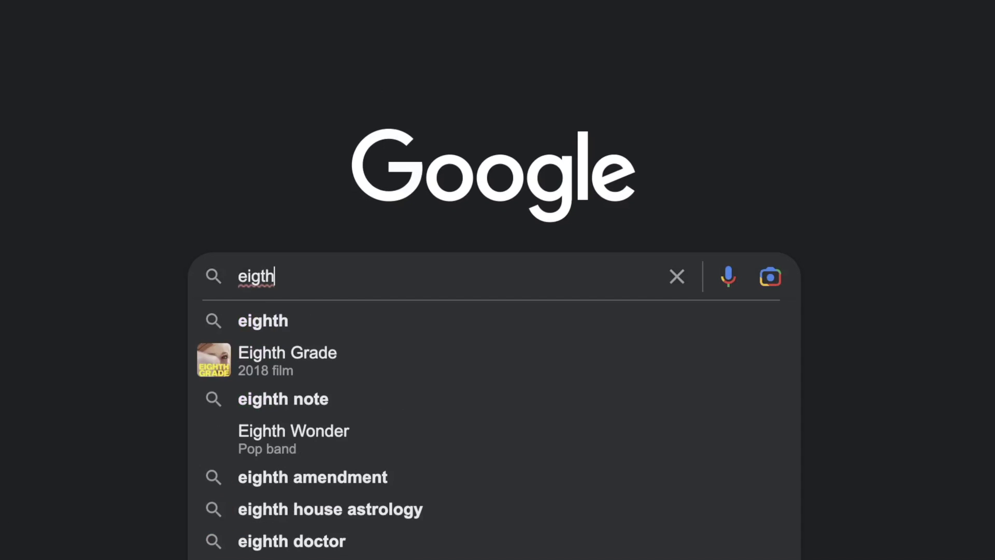
text(y)
key(BackSpace)
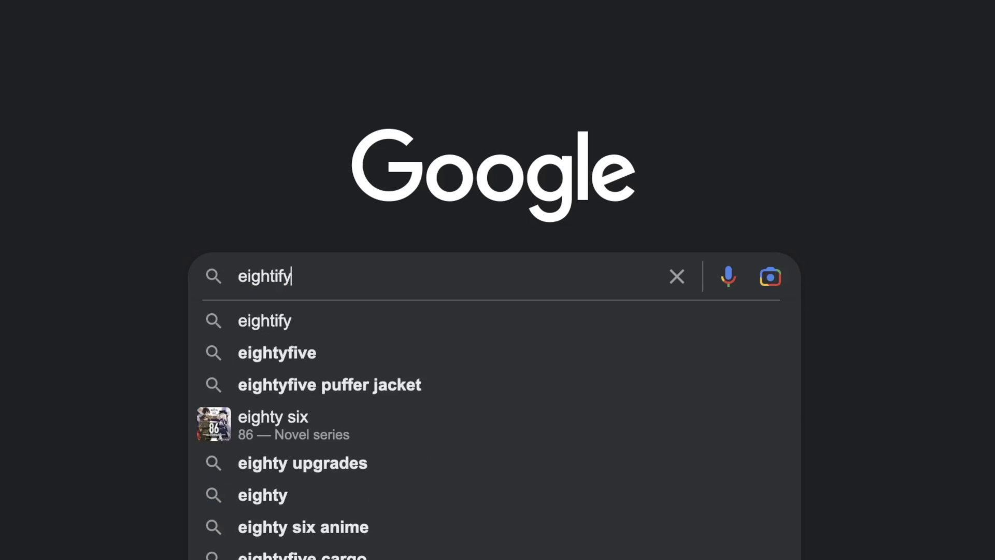
text(.app)
key(Return)
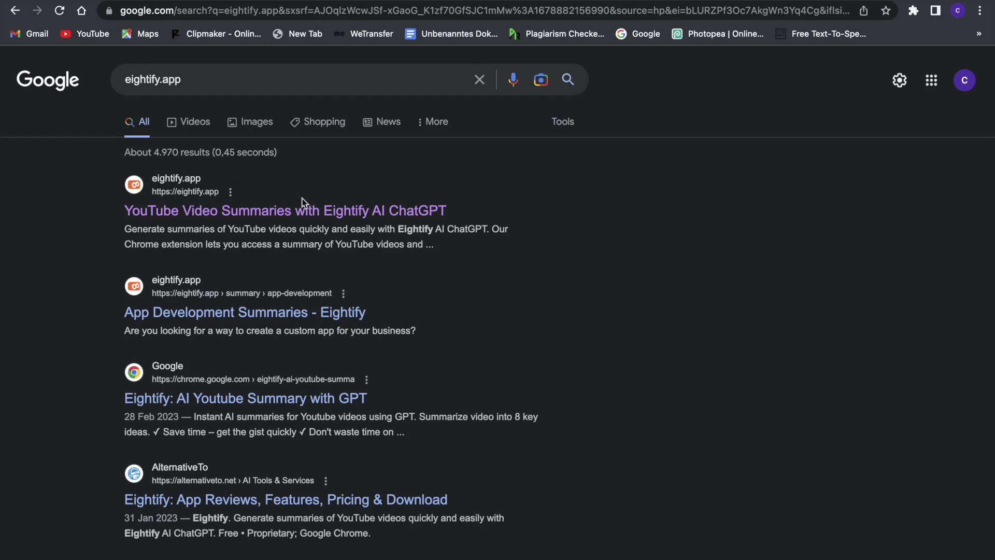
click(265, 212)
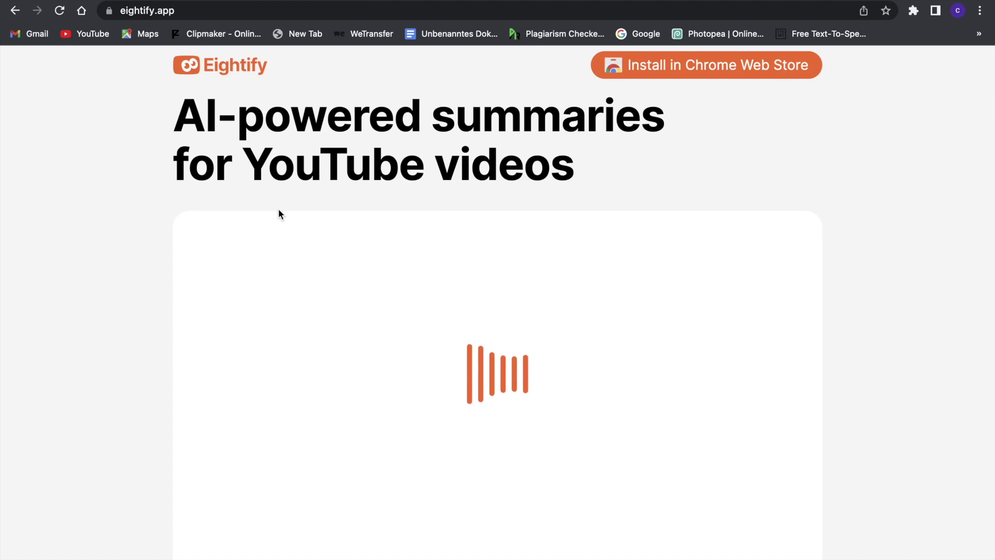
Scroll through the Eightify homepage and return to the top.
scroll(278, 209, down, 7)
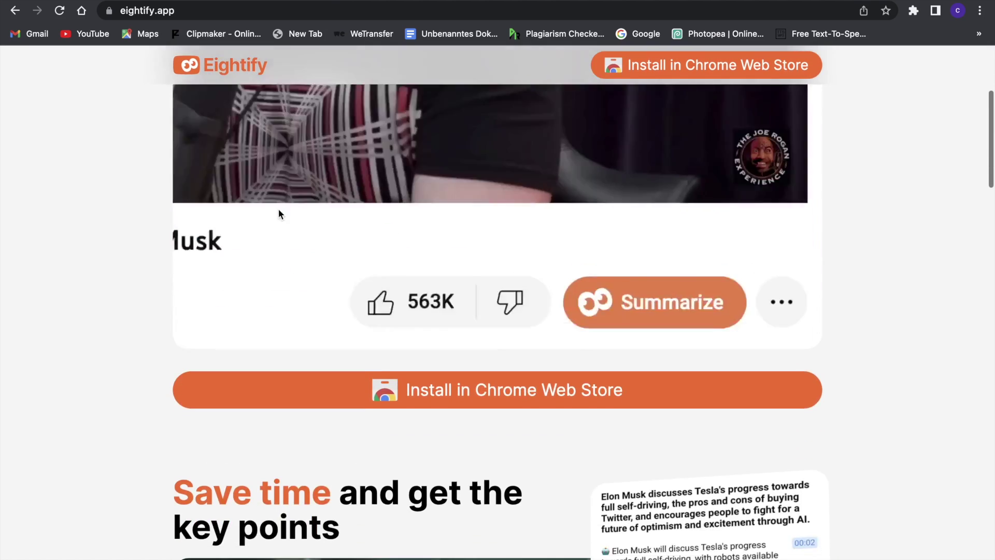
scroll(278, 212, down, 15)
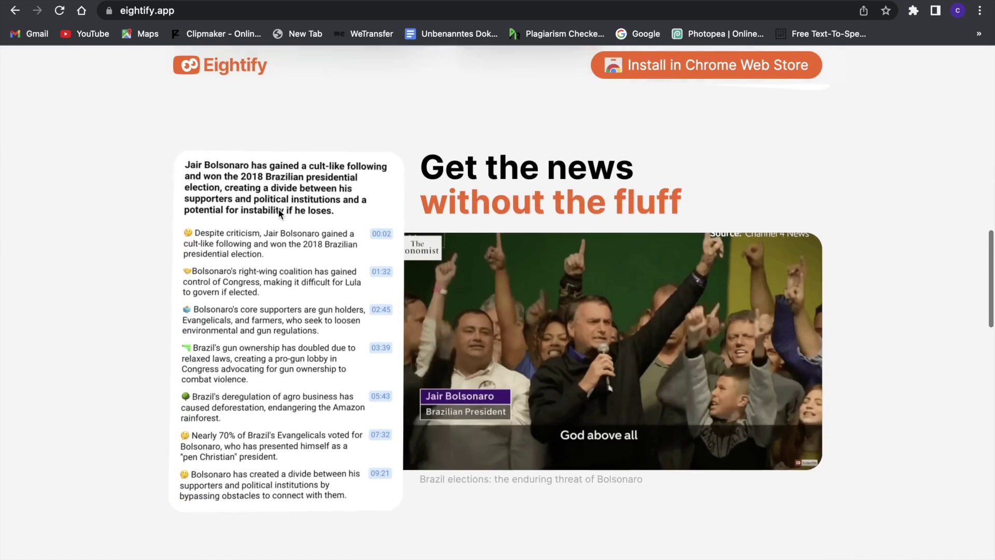
scroll(279, 209, down, 11)
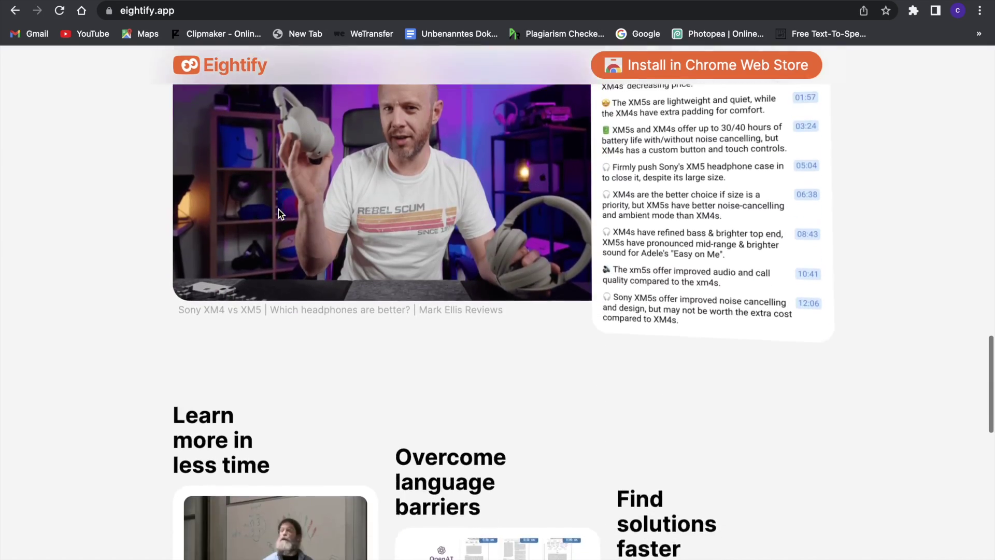
scroll(278, 212, up, 20)
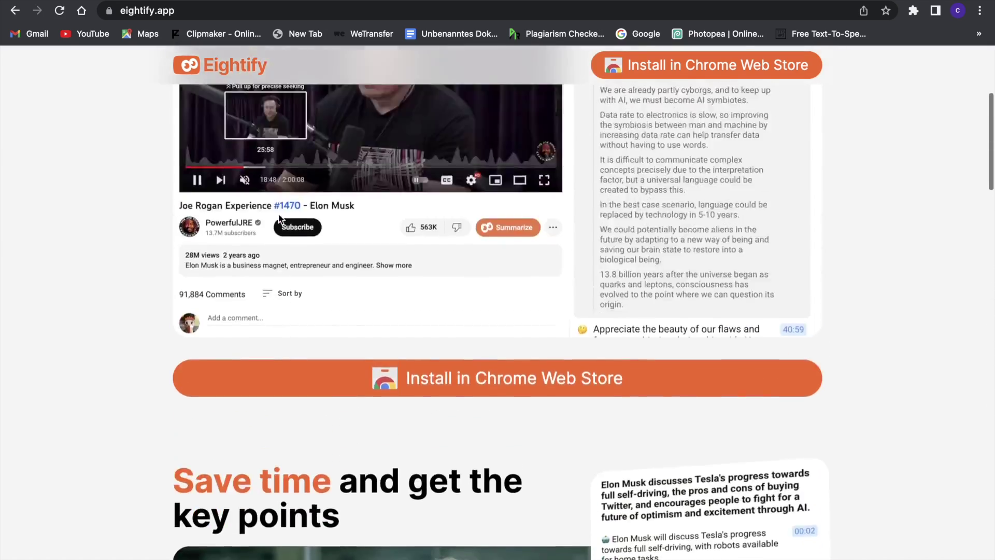
scroll(279, 214, up, 5)
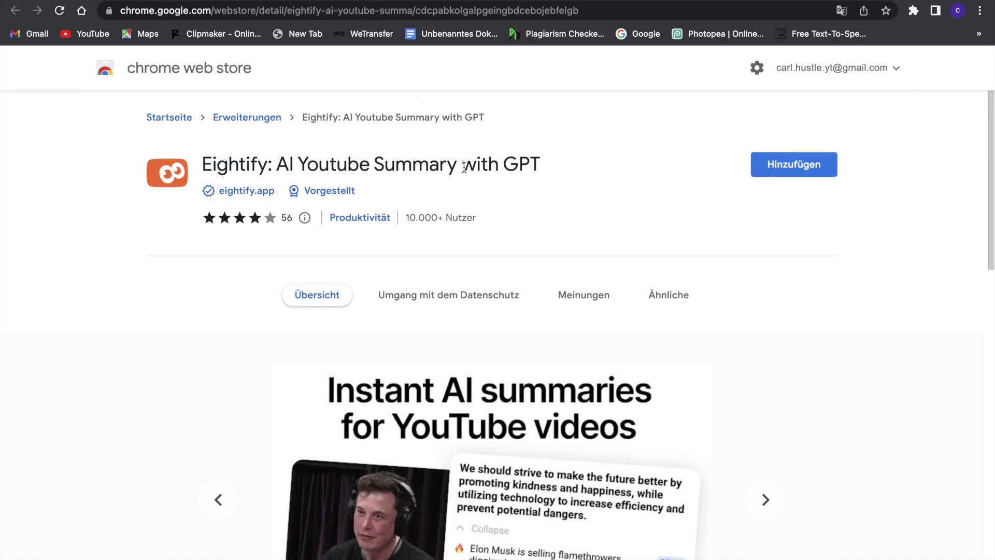
Add the 'Eightify: AI Youtube Summary with GPT' extension to Chrome and confirm the install.
scroll(464, 171, down, 2)
scroll(464, 166, down, 2)
scroll(463, 167, up, 3)
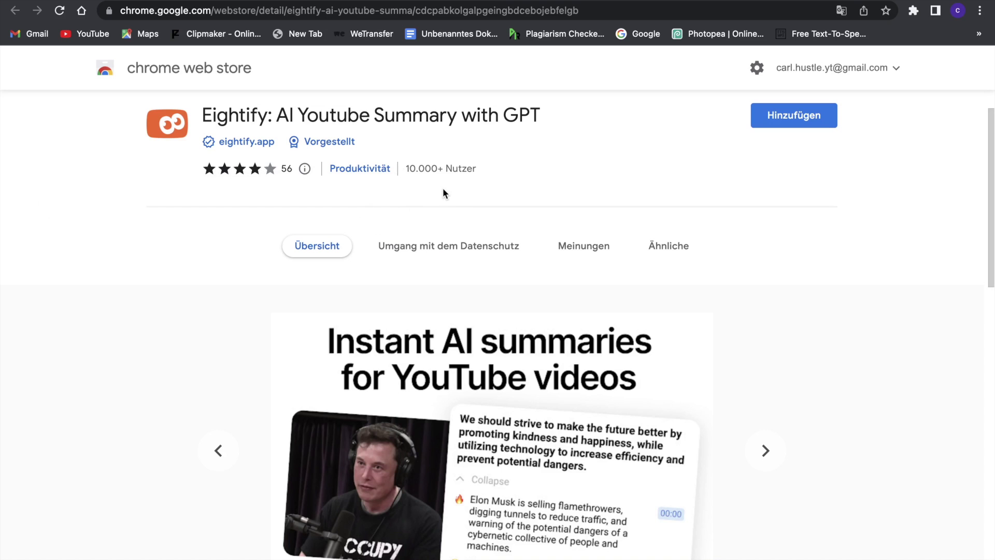
scroll(553, 181, down, 2)
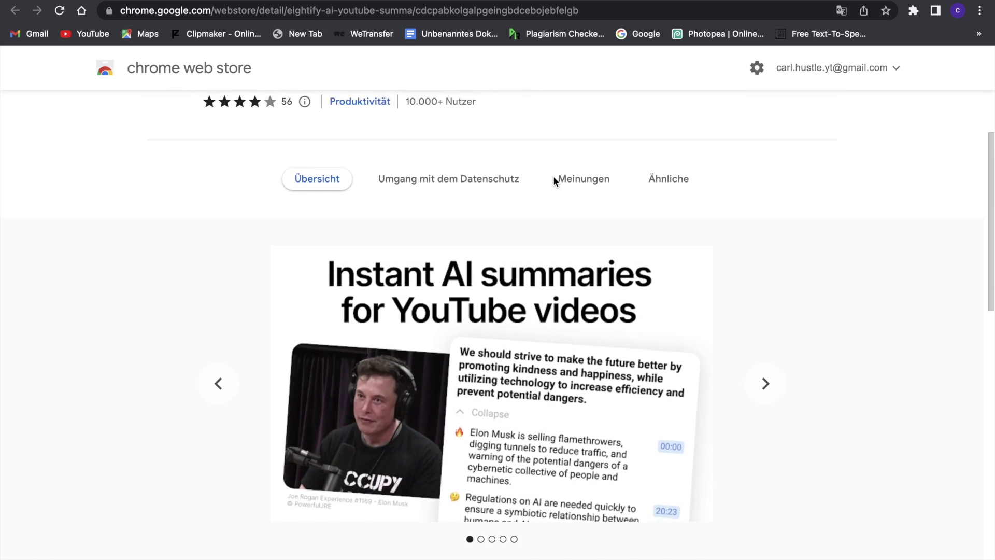
scroll(553, 178, up, 4)
click(770, 164)
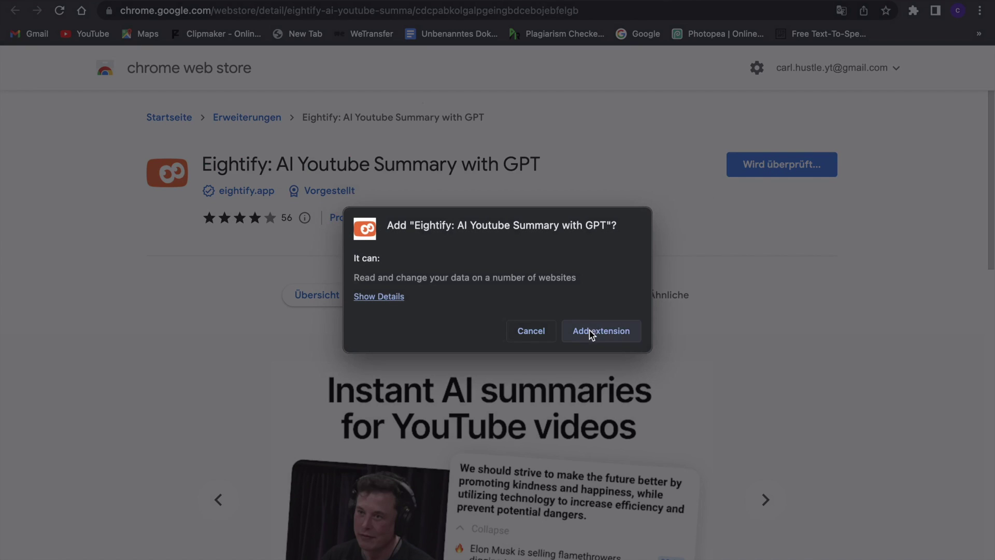
click(589, 331)
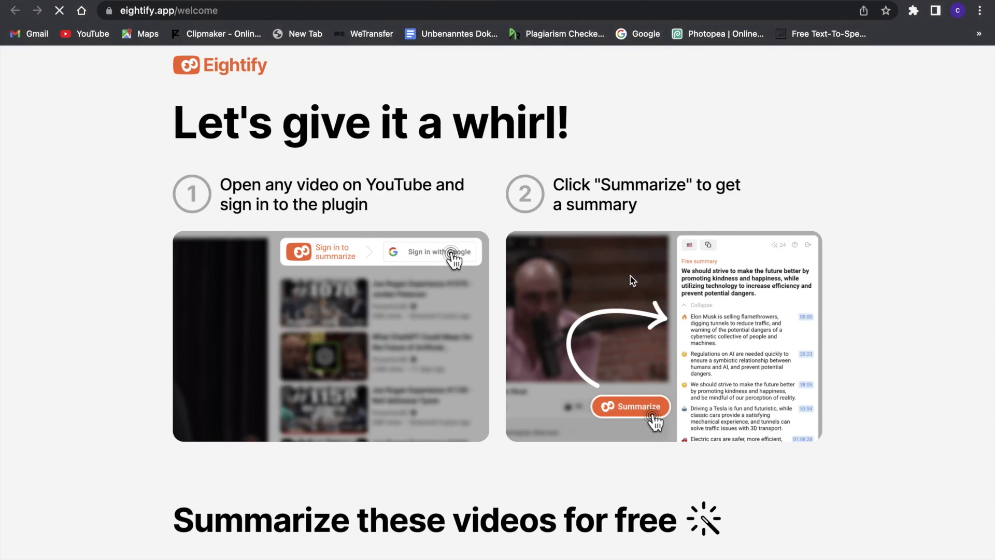
scroll(630, 276, down, 10)
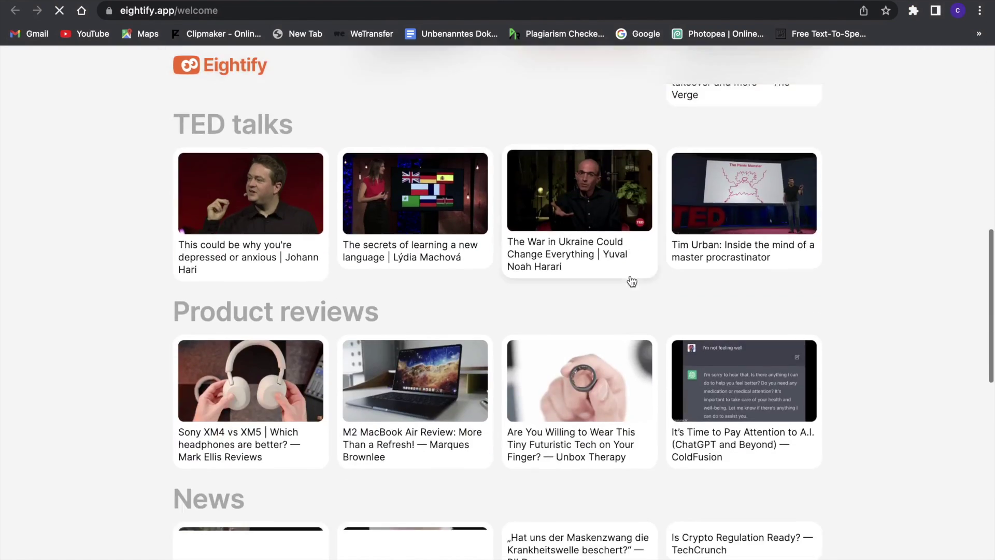
scroll(630, 275, up, 15)
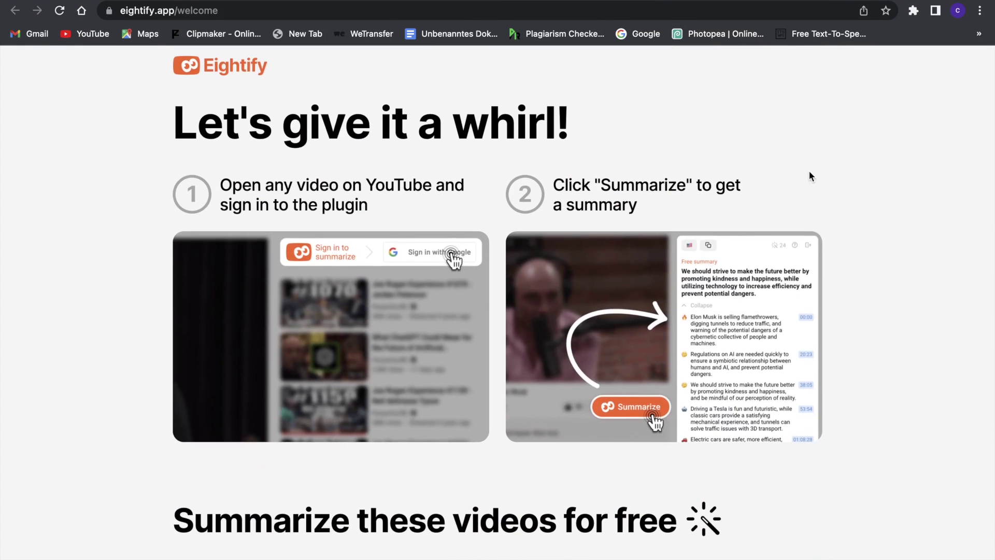
click(913, 10)
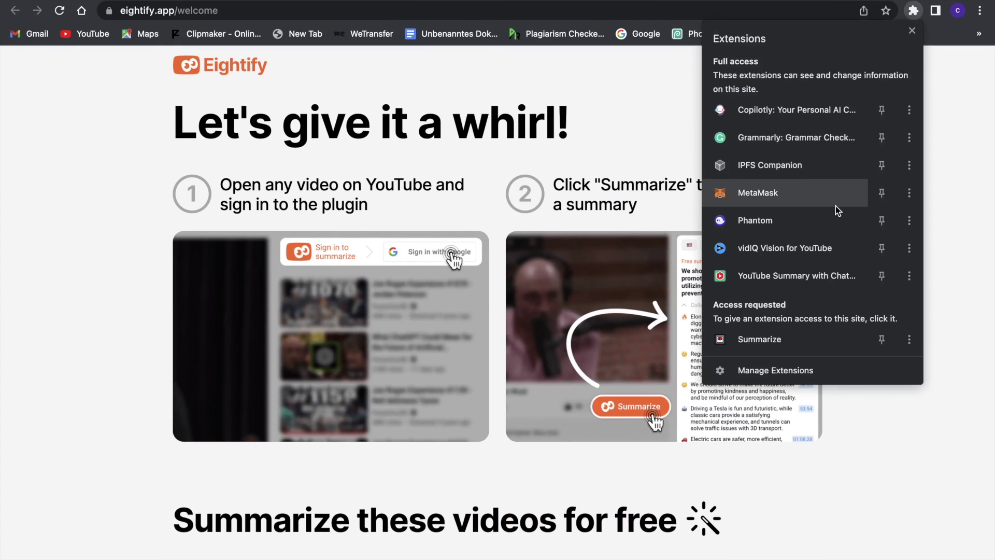
scroll(835, 206, down, 5)
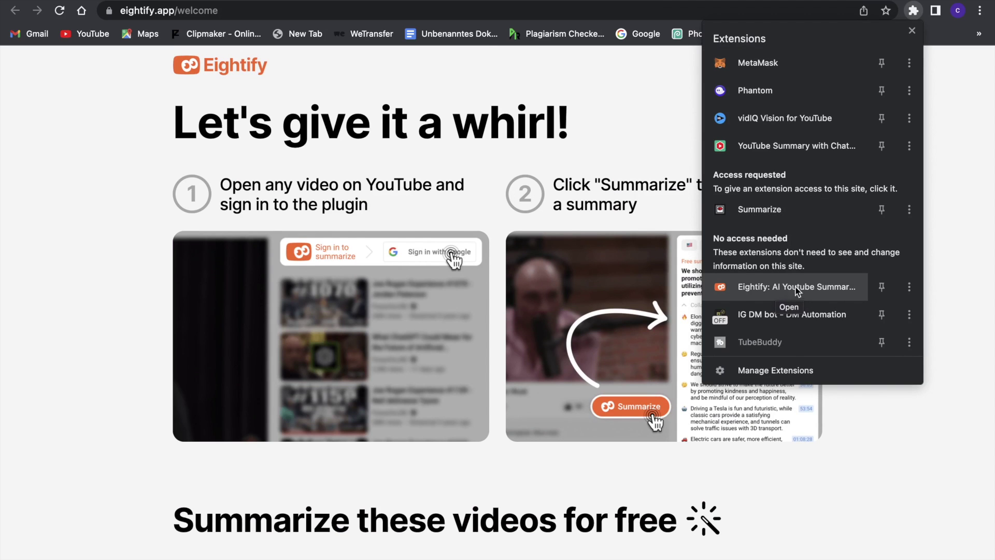
click(946, 250)
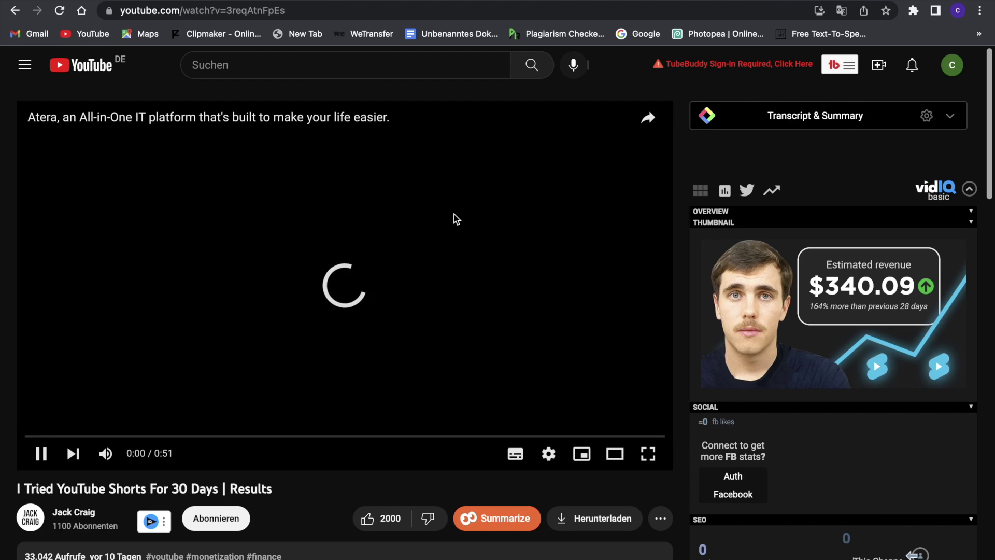
Request the Shorts video's summary, start playback and skip the Atera ad.
scroll(453, 214, down, 1)
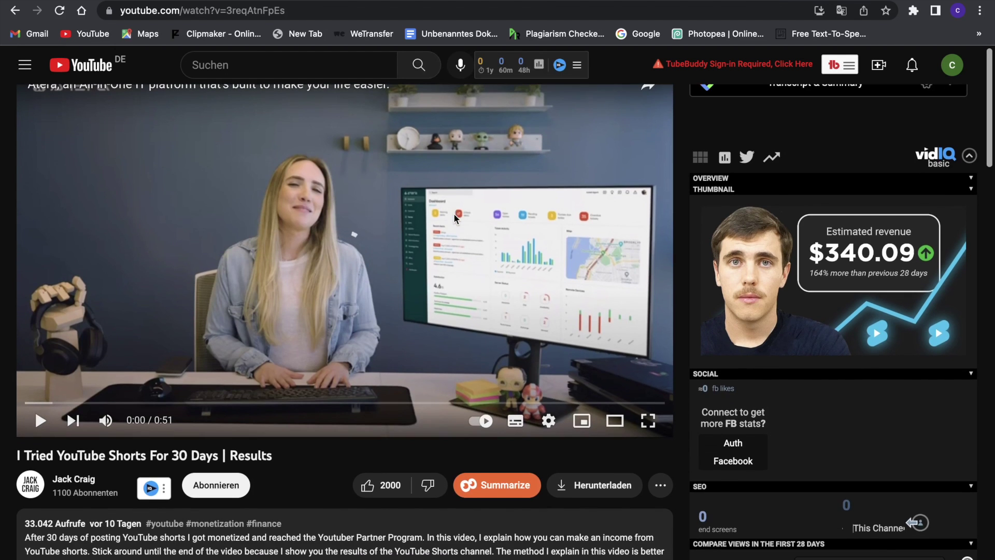
click(520, 476)
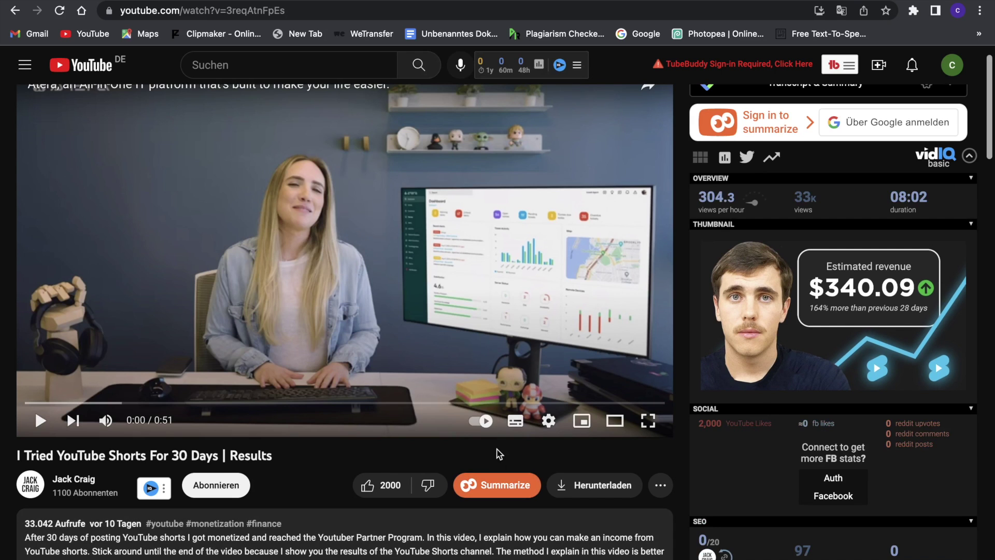
click(490, 313)
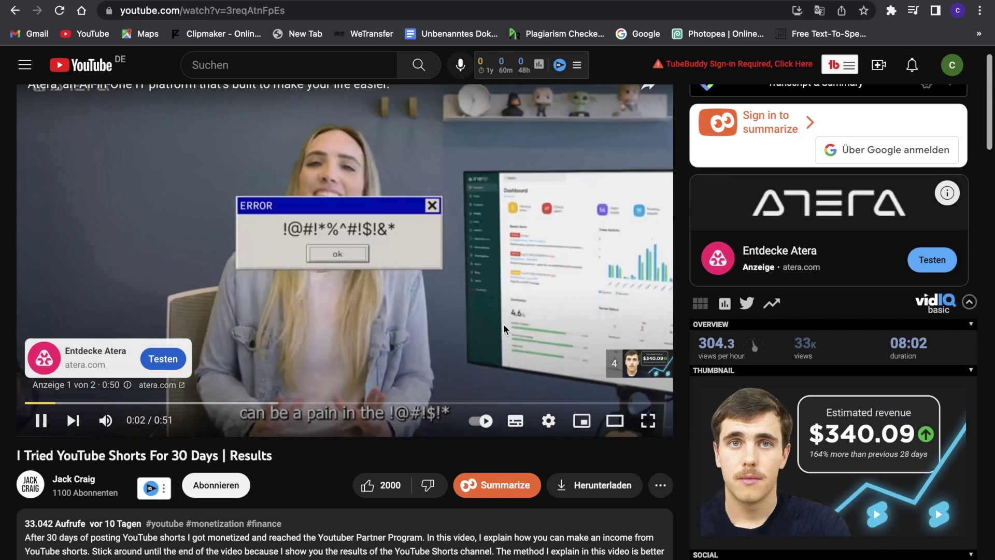
click(503, 324)
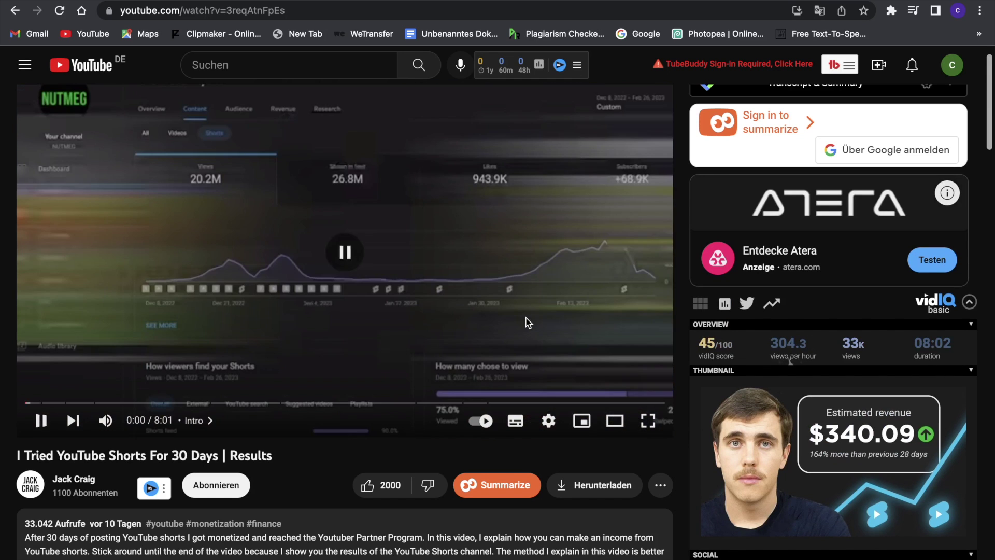
scroll(526, 322, down, 3)
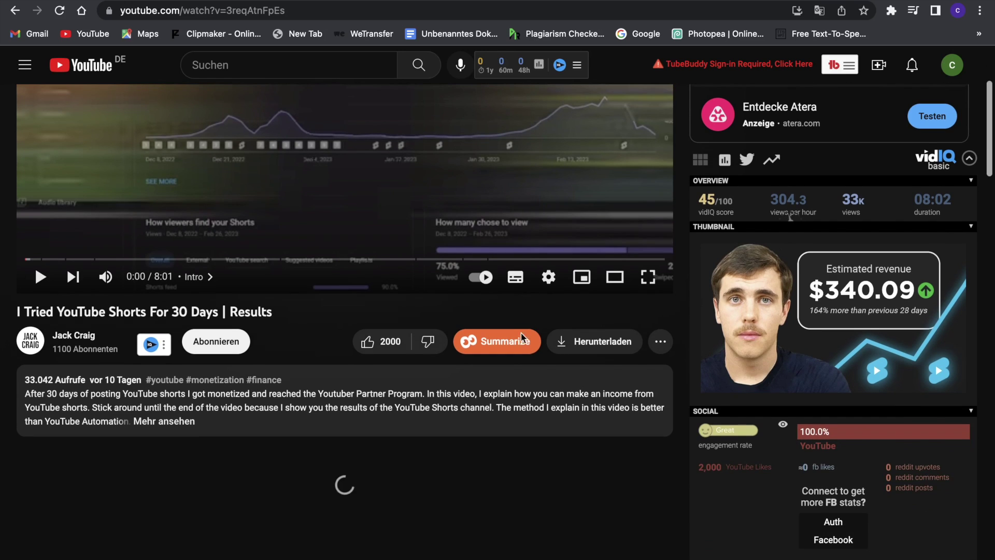
scroll(530, 280, up, 1)
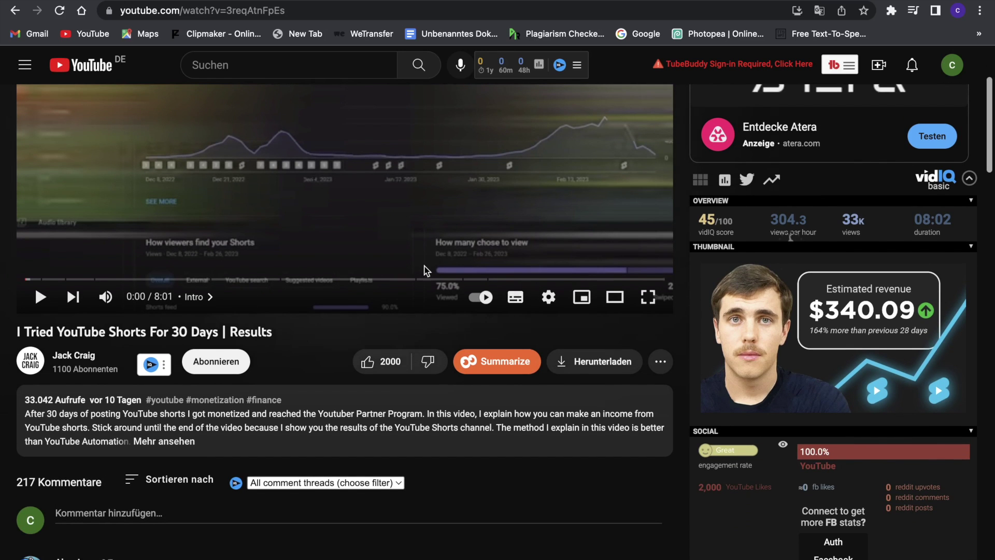
scroll(480, 243, up, 2)
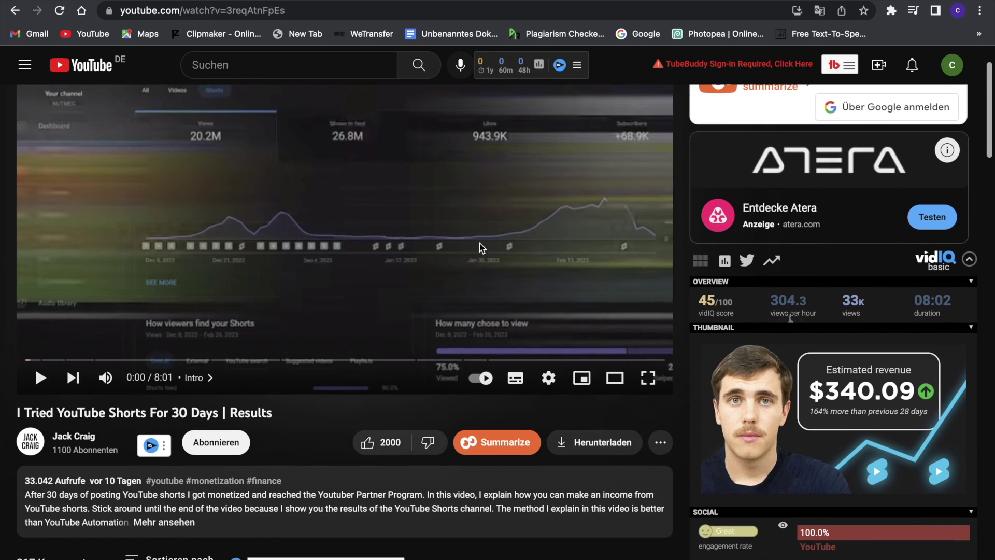
scroll(512, 319, down, 1)
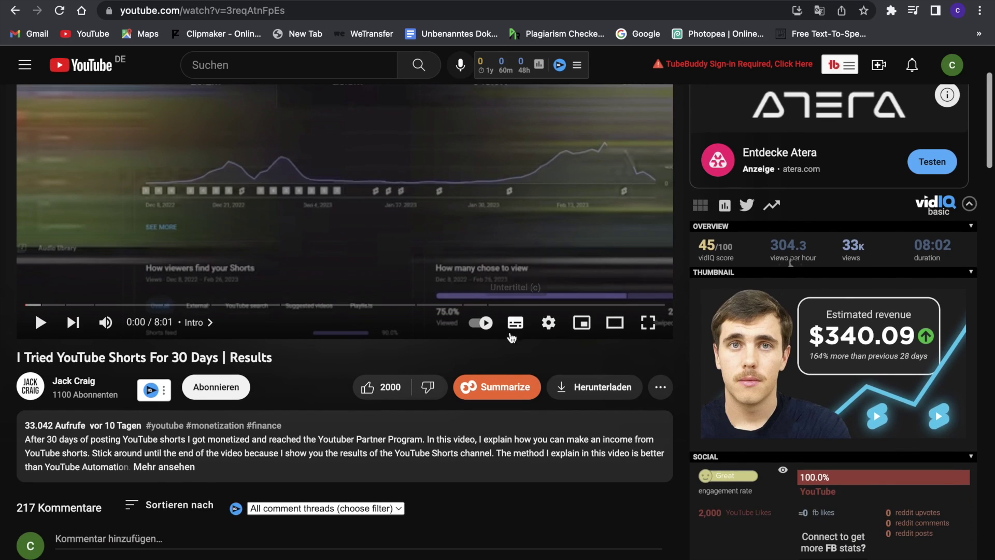
Sign in to Eightify with a Google account, confirm, and request the video's summary.
click(502, 386)
scroll(517, 337, up, 3)
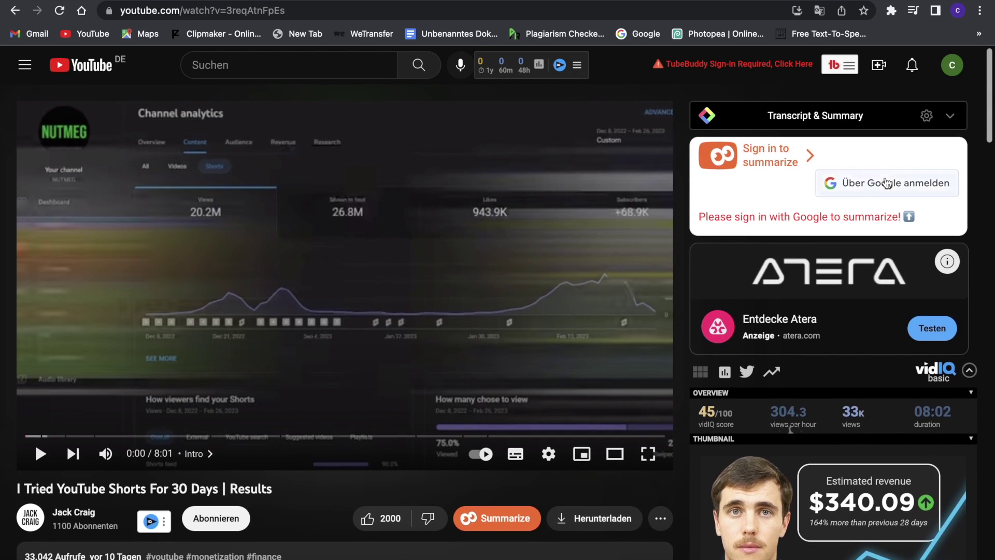
click(888, 183)
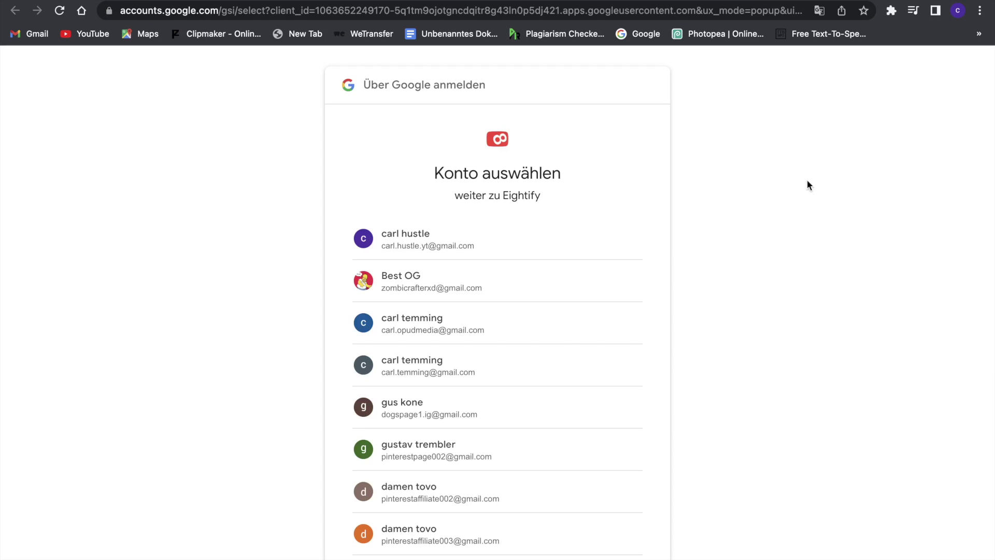
click(517, 274)
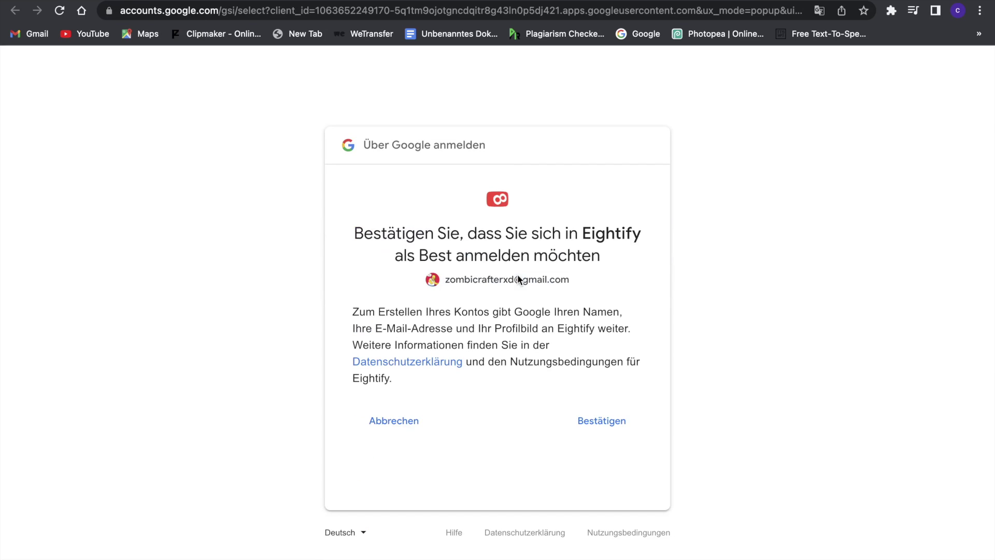
click(586, 434)
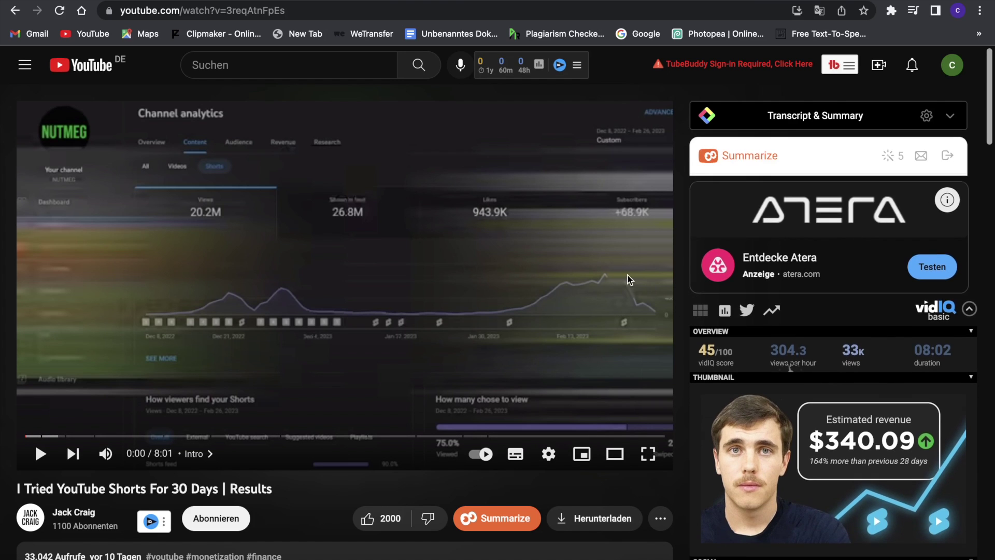
scroll(628, 279, down, 3)
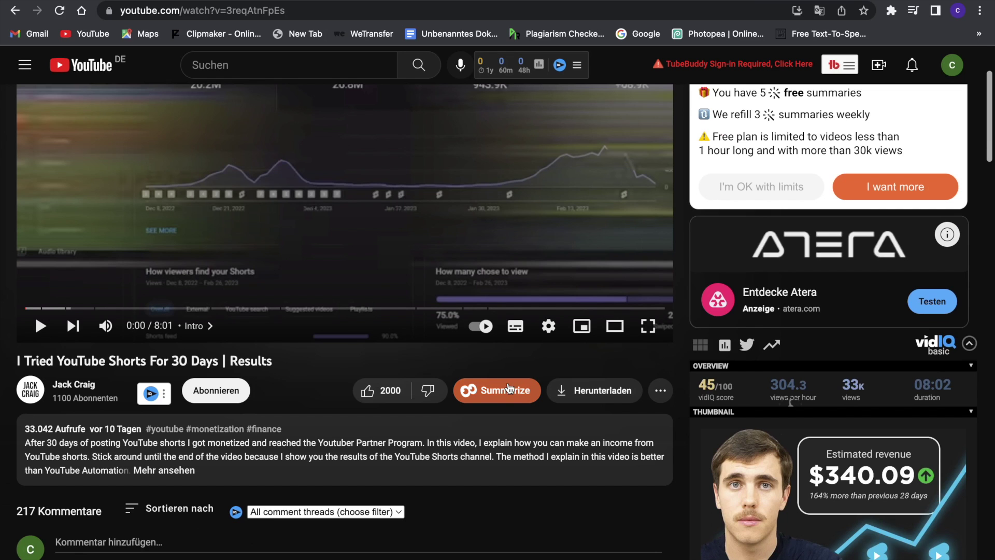
click(509, 388)
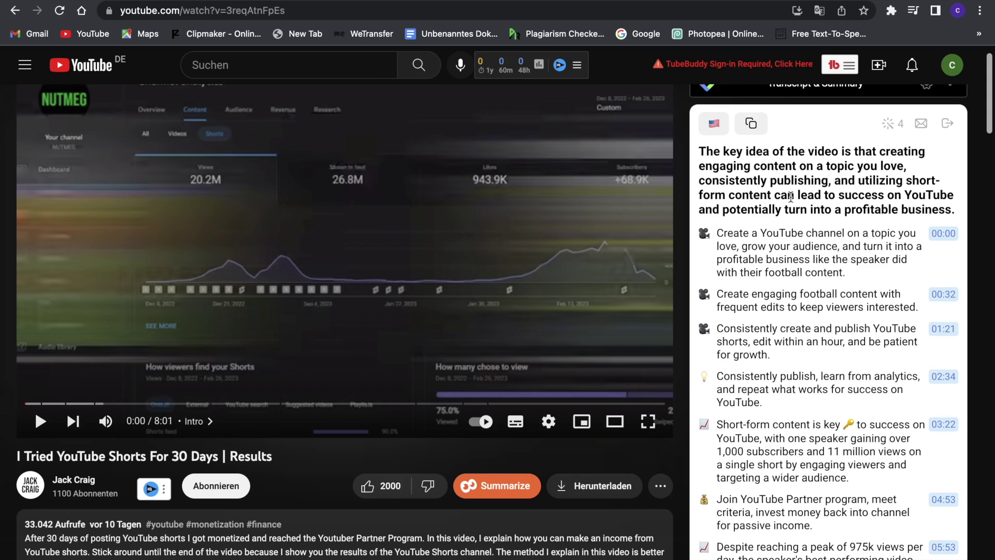
Scroll through the Shorts video's key idea and timestamped summary points.
scroll(814, 195, down, 2)
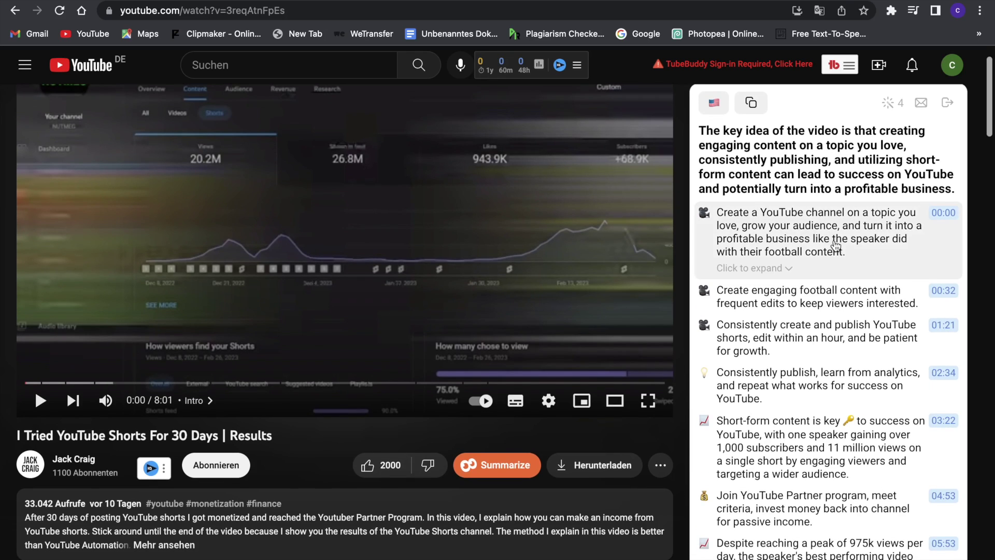
scroll(836, 243, down, 5)
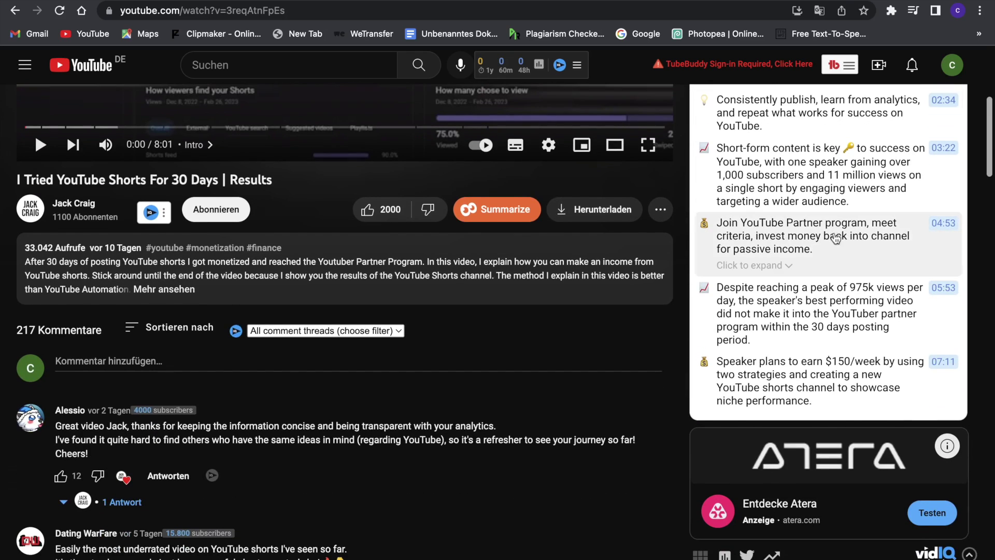
scroll(835, 259, up, 3)
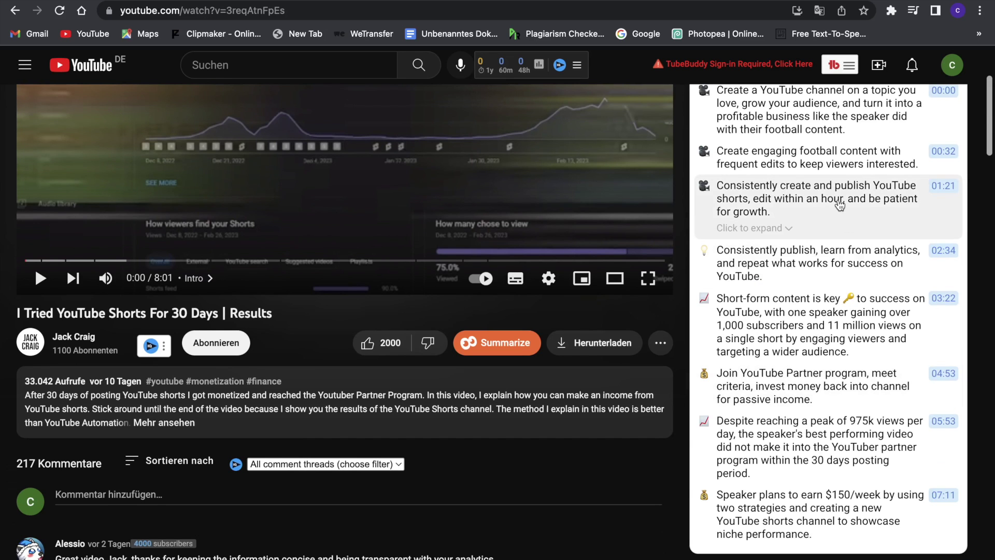
scroll(840, 205, up, 2)
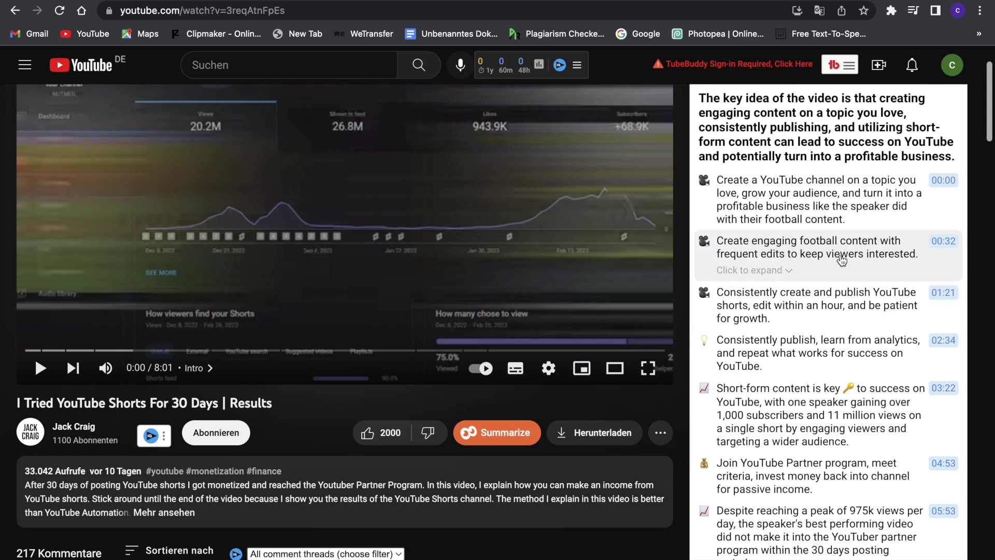
scroll(801, 339, down, 1)
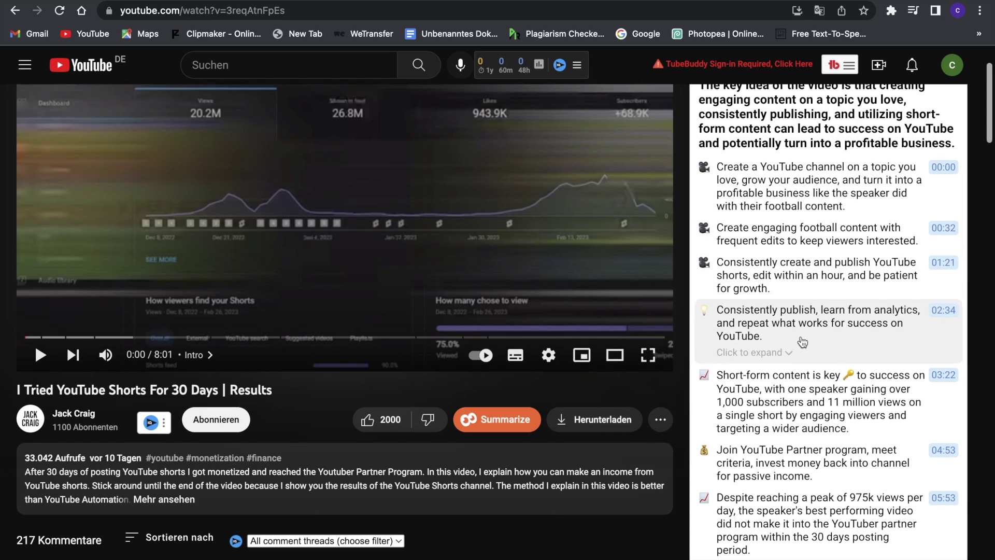
scroll(809, 456, down, 2)
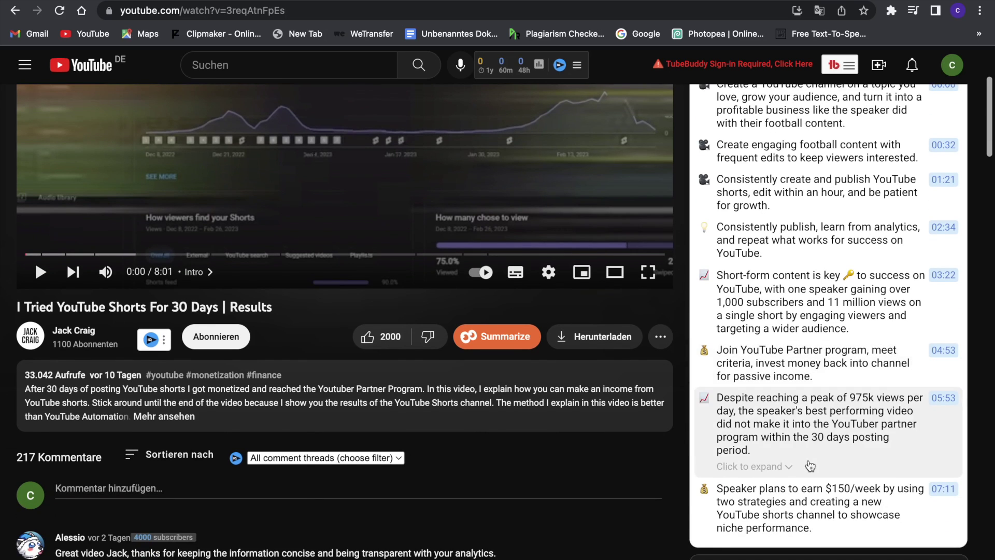
scroll(806, 487, up, 4)
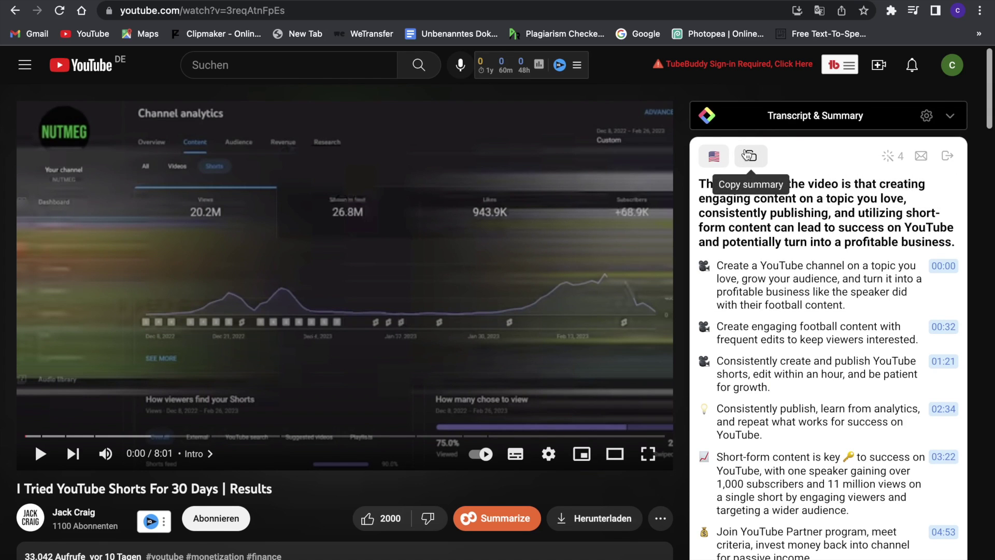
View the summary language list and close it, keeping English.
click(715, 157)
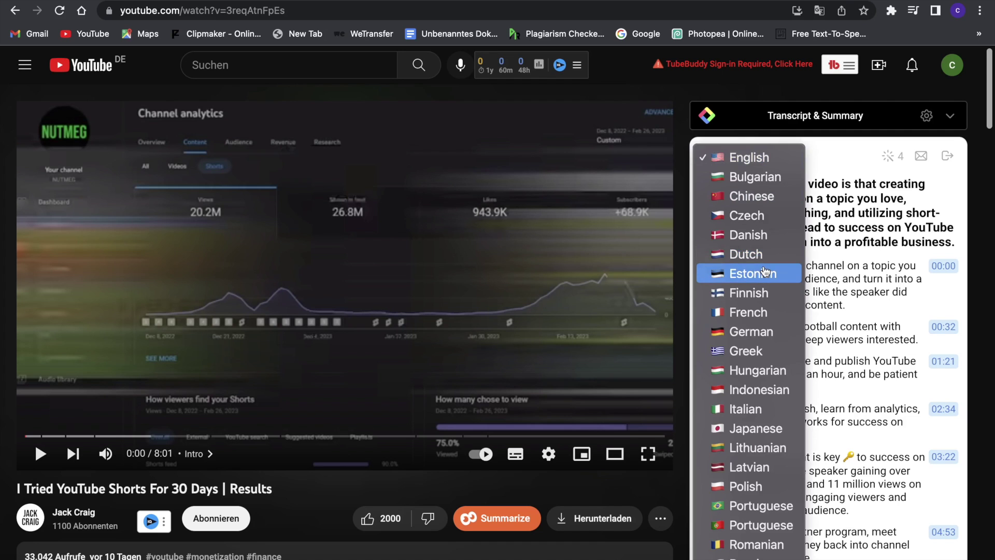
scroll(766, 268, down, 2)
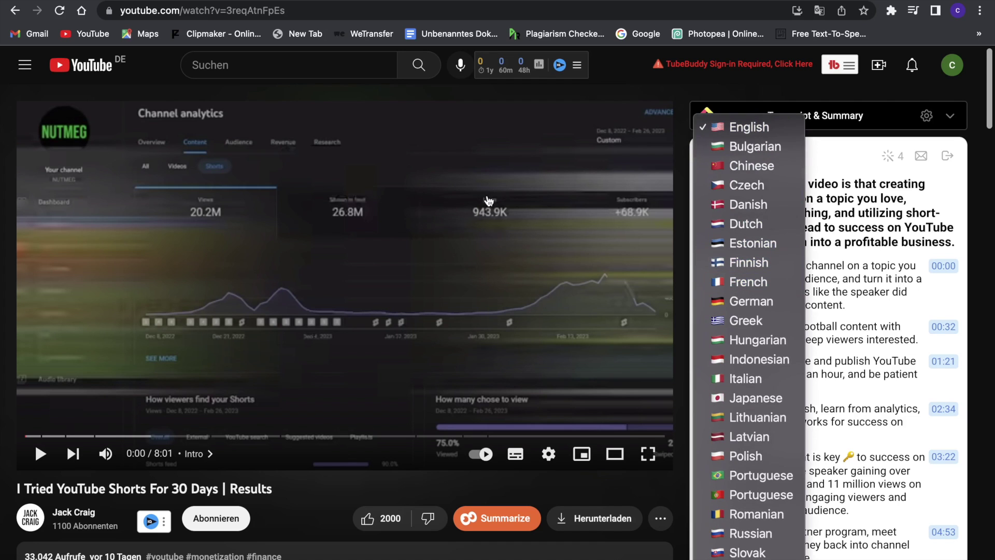
click(257, 66)
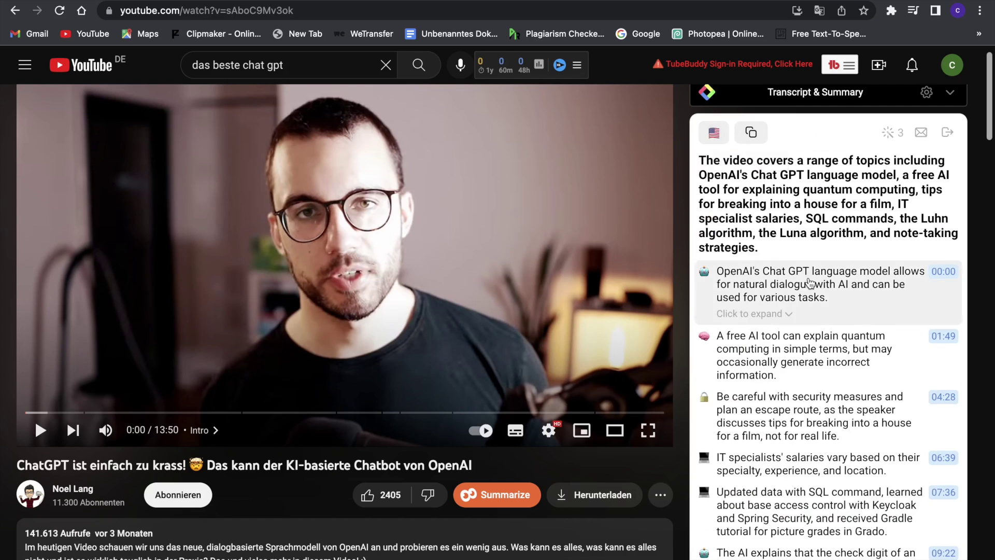
Translate the ChatGPT video's summary into German, then switch it back to English.
click(718, 133)
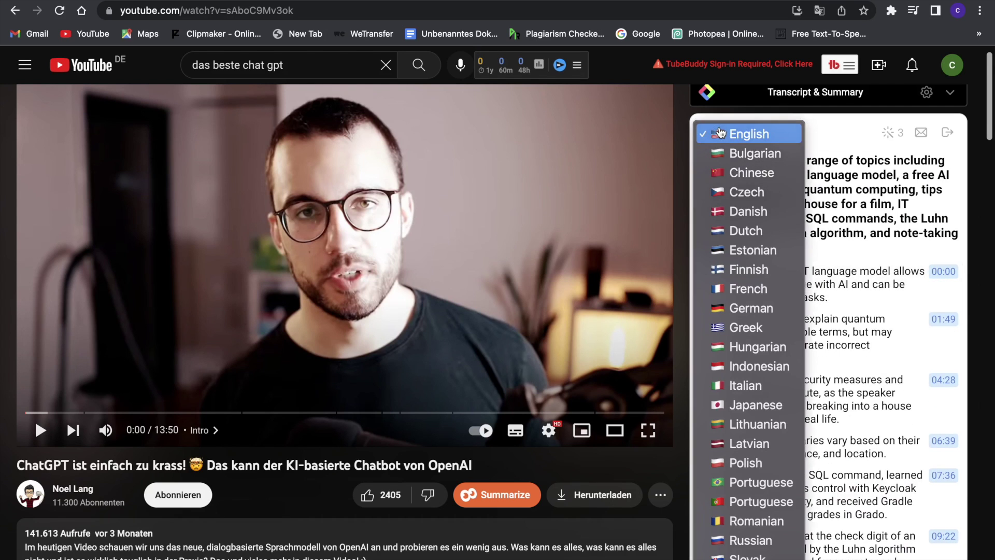
click(765, 310)
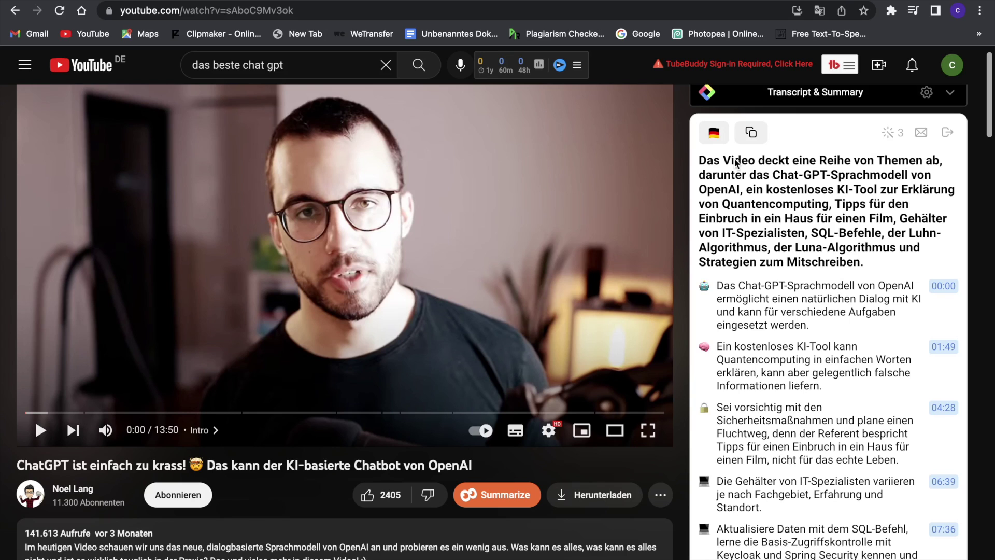
click(714, 134)
scroll(737, 53, up, 1)
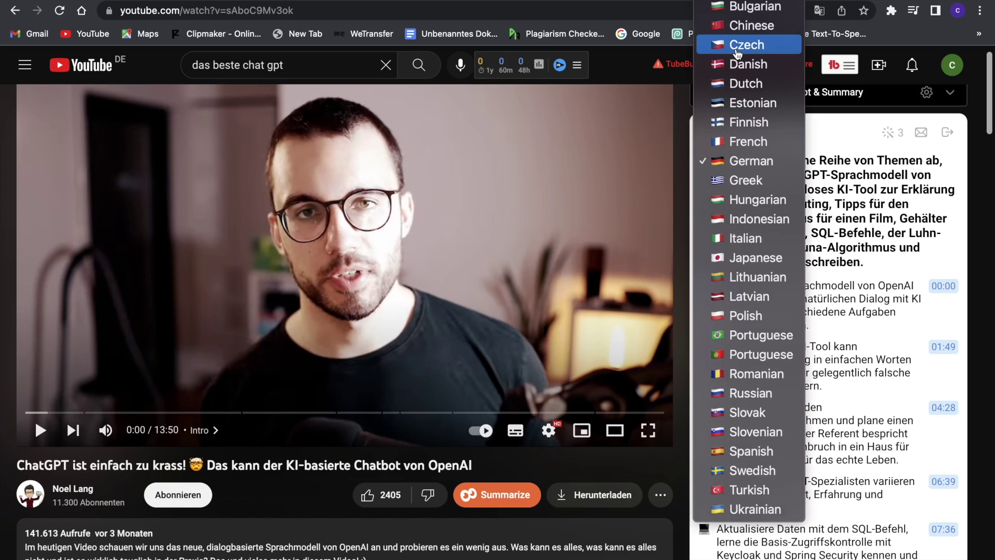
click(737, 53)
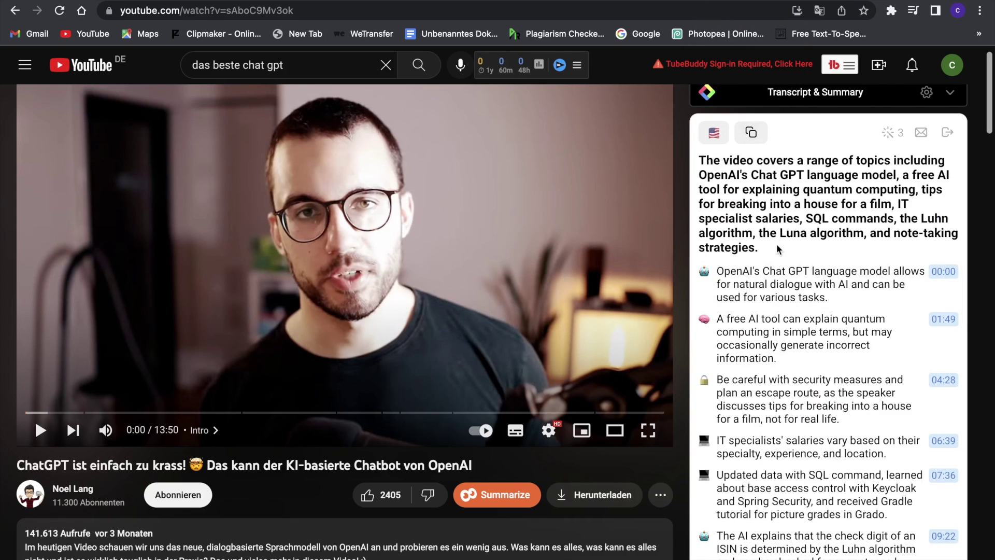
Highlight the summary's bold key-idea paragraph about OpenAI's Chat GPT model.
drag(780, 248, 729, 174)
scroll(751, 204, down, 5)
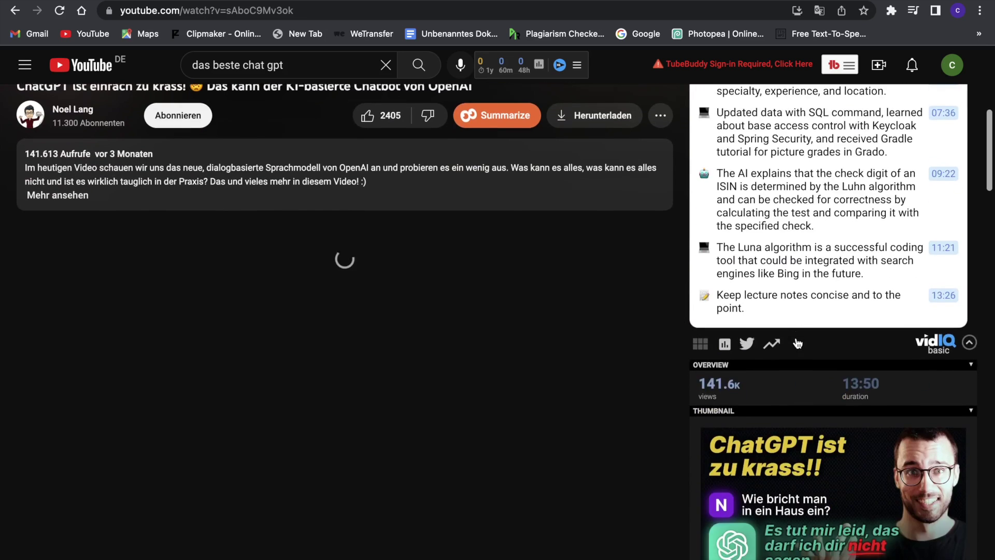
scroll(798, 343, up, 5)
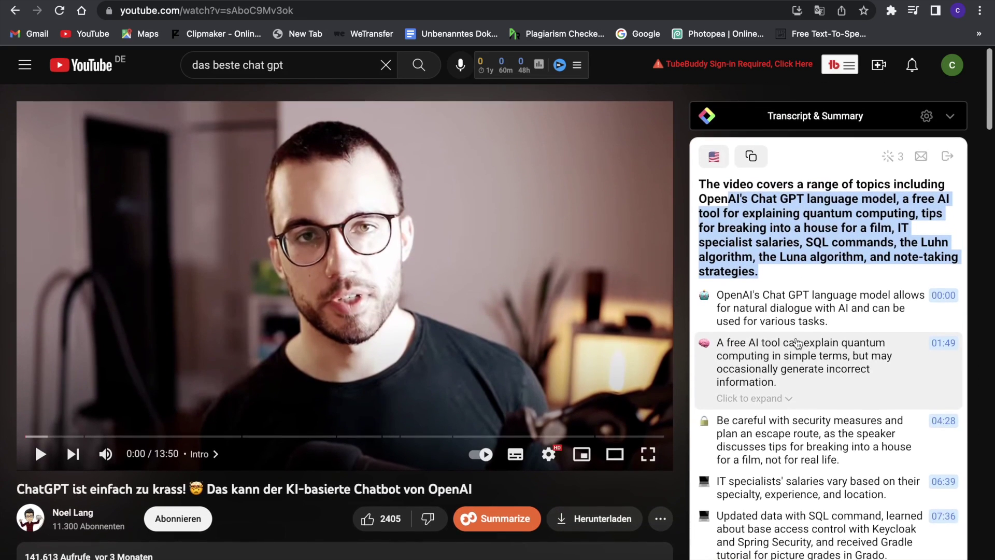